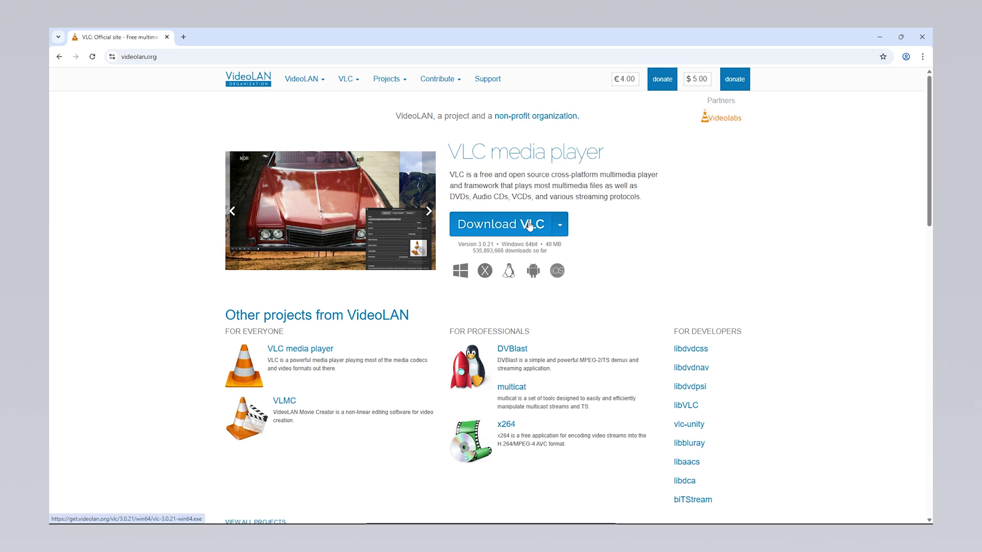
- Install VLC 3.0.21 to the default folder with default components and accept the privacy policy
{"action": "left_click", "coordinate": [529, 225]}
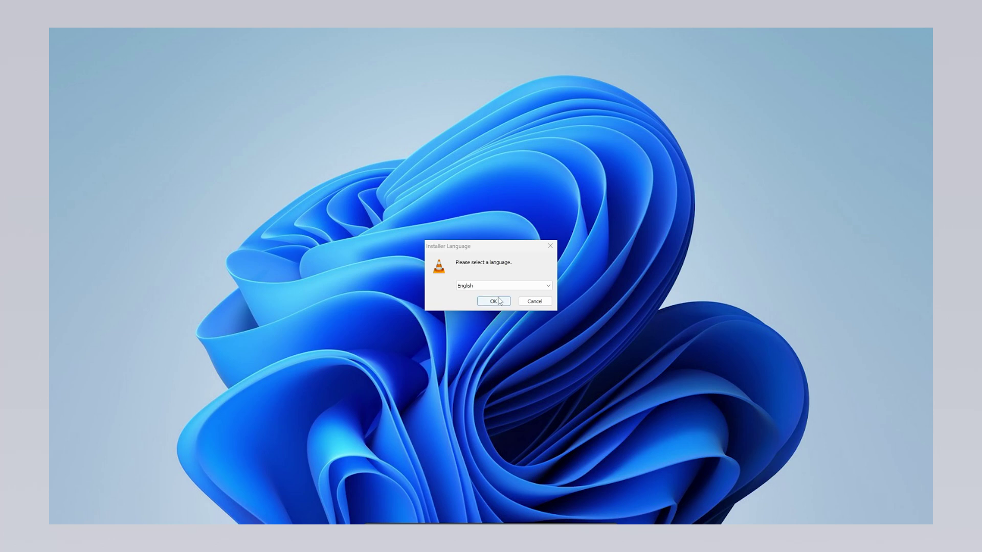
{"action": "left_click", "coordinate": [507, 298]}
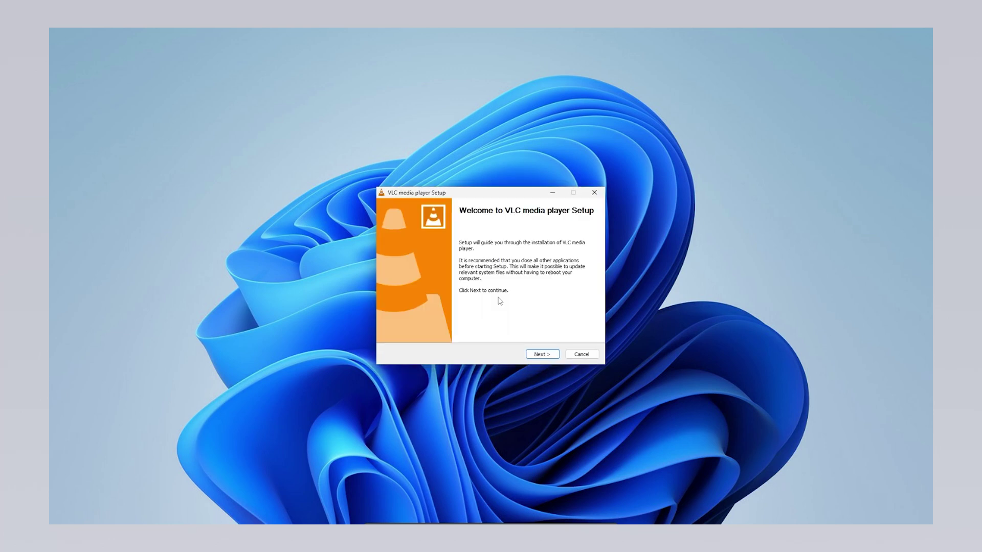
{"action": "left_click", "coordinate": [538, 354]}
{"action": "left_click", "coordinate": [538, 356]}
{"action": "left_click", "coordinate": [539, 356]}
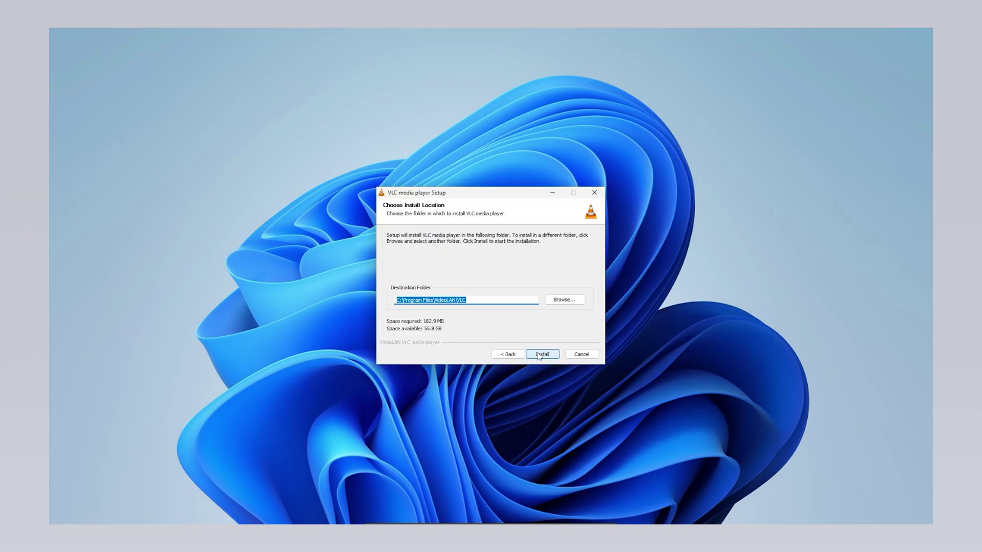
{"action": "left_click", "coordinate": [538, 355]}
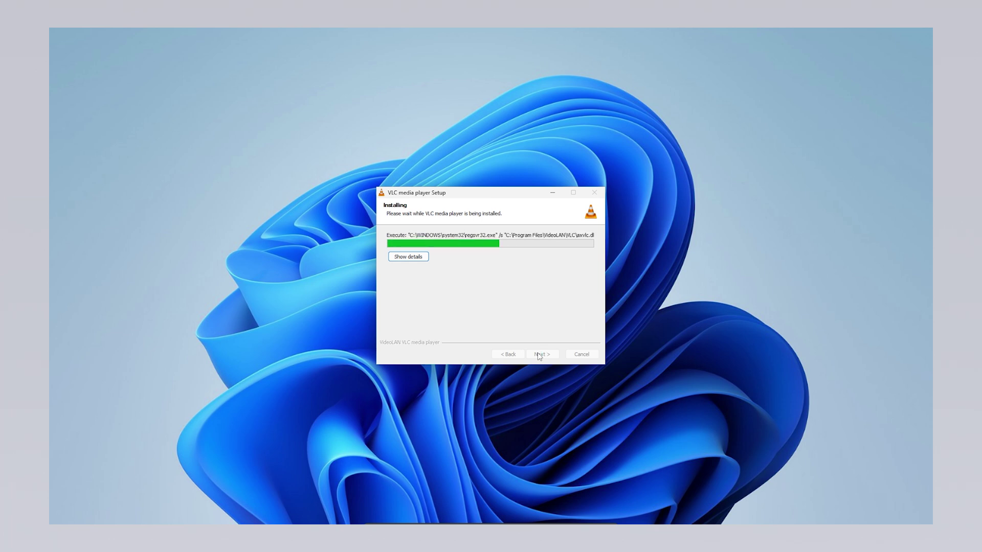
{"action": "left_click", "coordinate": [539, 355]}
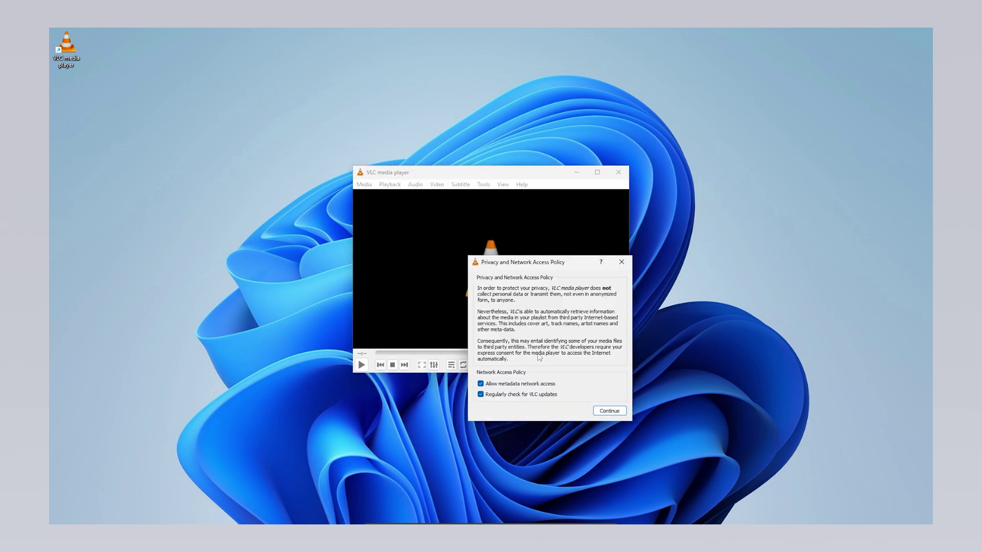
{"action": "left_click", "coordinate": [609, 411]}
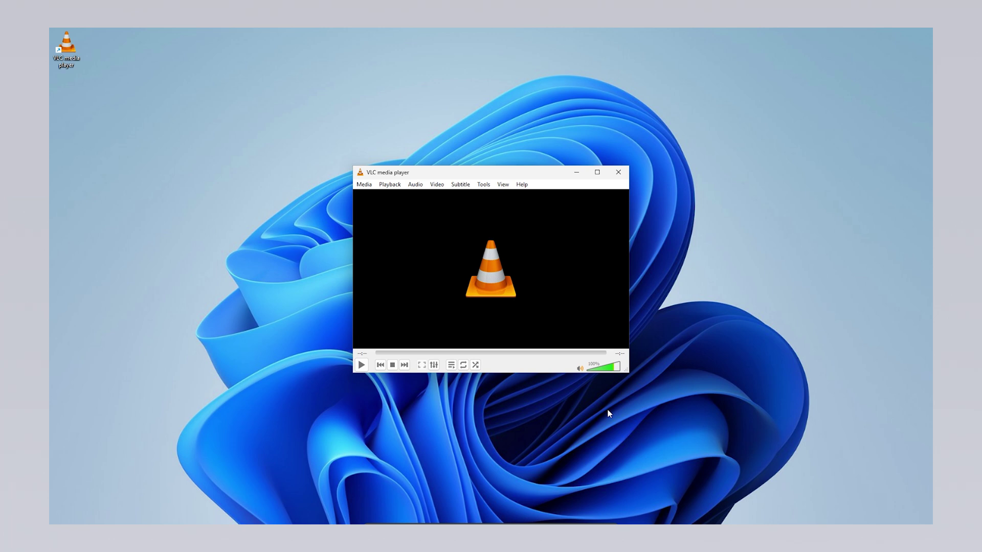
- Make VLC the default app for .mp4 through video.mp4's Properties, then open the video in VLC
{"action": "left_click", "coordinate": [618, 172]}
{"action": "right_click", "coordinate": [242, 135]}
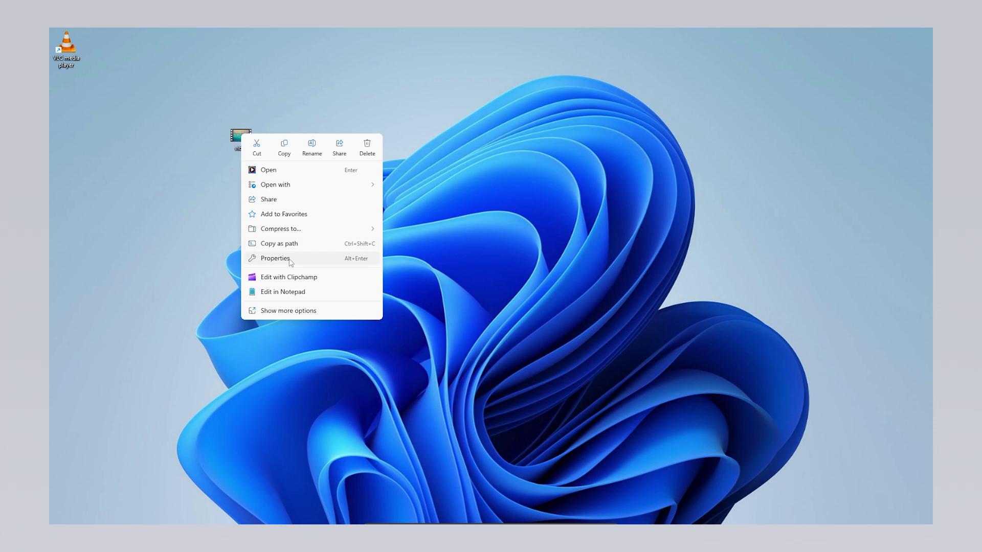
{"action": "left_click", "coordinate": [290, 260]}
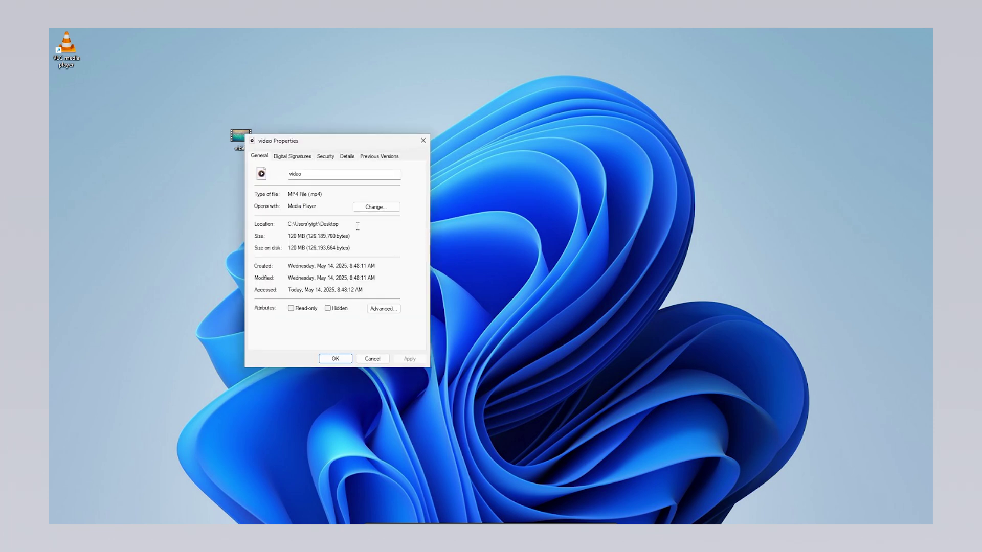
{"action": "left_click", "coordinate": [375, 207]}
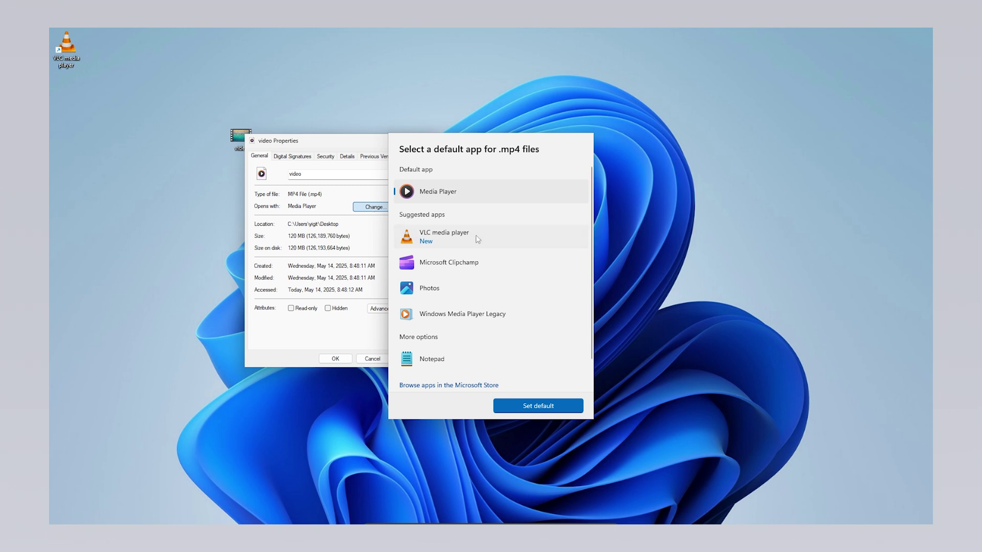
{"action": "left_click", "coordinate": [477, 238]}
{"action": "left_click", "coordinate": [554, 404]}
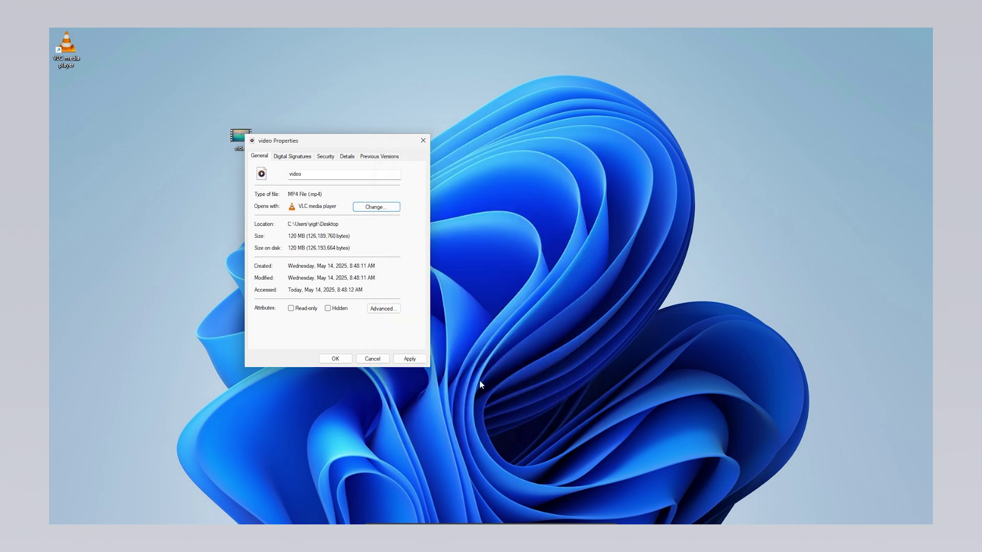
{"action": "left_click", "coordinate": [409, 359]}
{"action": "left_click", "coordinate": [335, 359]}
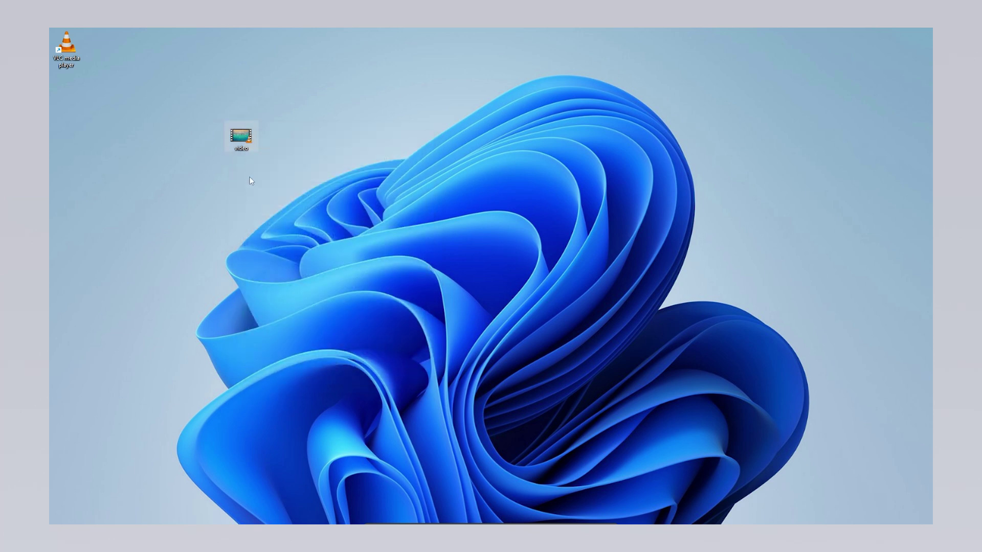
{"action": "double_click", "coordinate": [240, 134]}
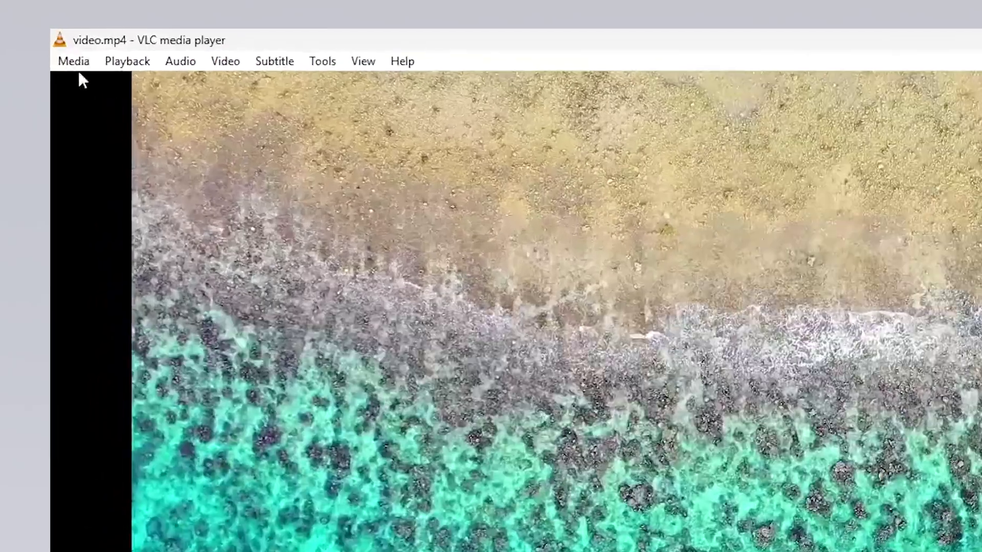
- Browse VLC's menus while video.mp4 plays
{"action": "left_click", "coordinate": [60, 44]}
{"action": "mouse_move", "coordinate": [87, 43]}
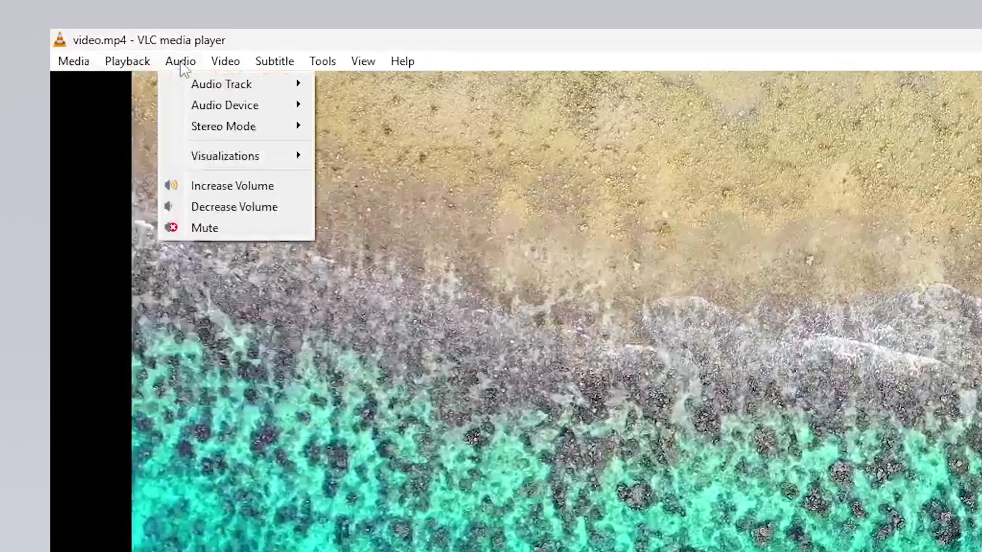
{"action": "mouse_move", "coordinate": [275, 63]}
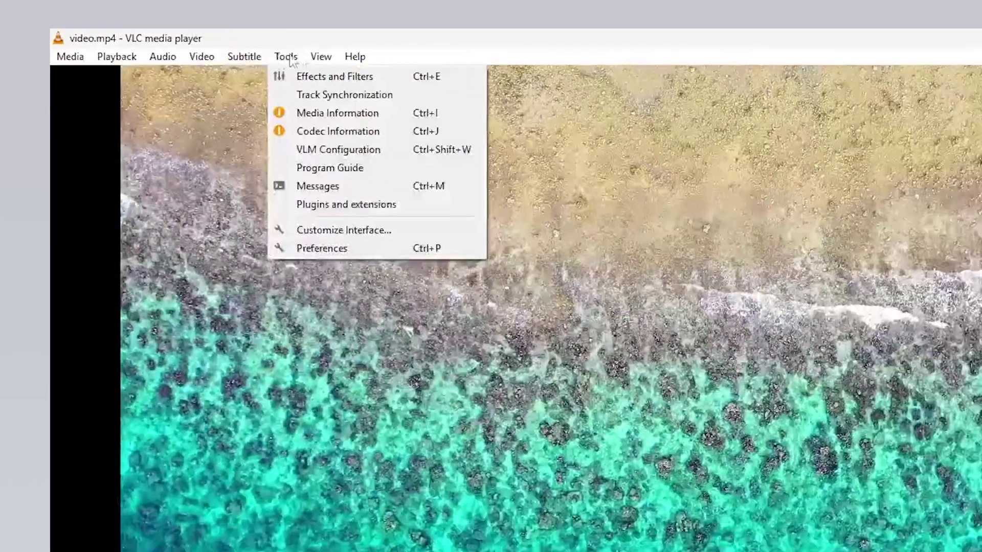
{"action": "mouse_move", "coordinate": [199, 45]}
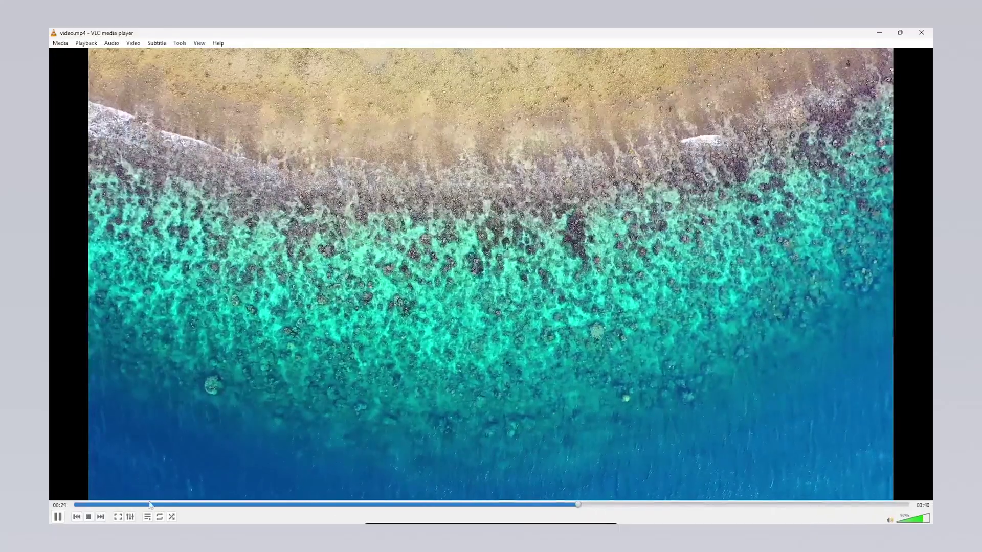
- Toggle fullscreen on and off, seek ahead in the video, then stop playback
{"action": "double_click", "coordinate": [239, 439]}
{"action": "left_click", "coordinate": [401, 516]}
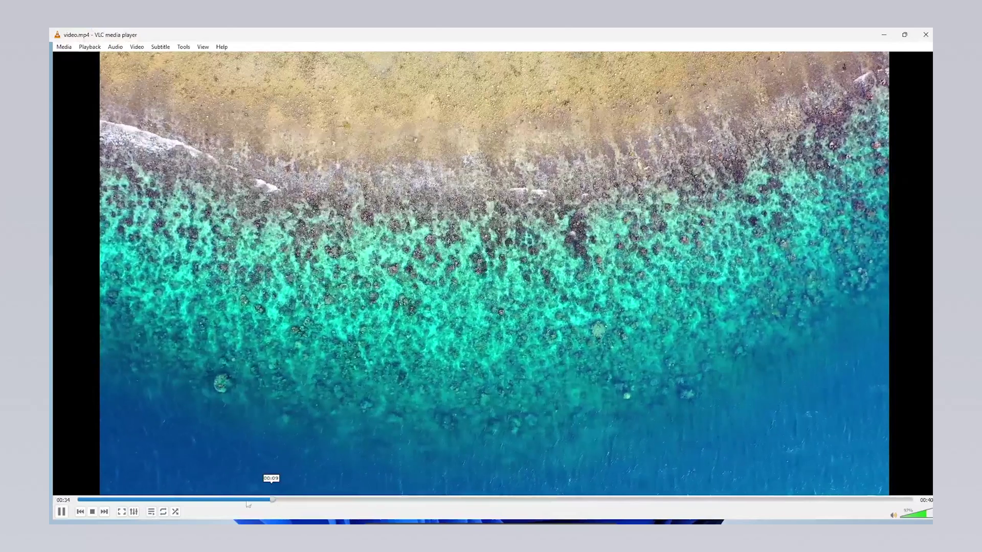
{"action": "left_click", "coordinate": [445, 499]}
{"action": "key", "text": "s"}
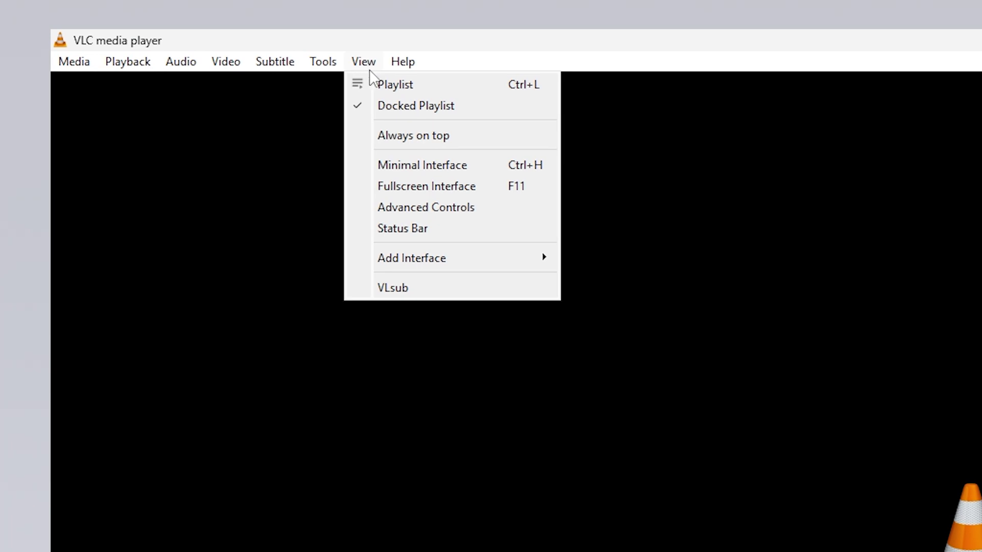
- Search VLSub for English subtitles for 'game of thrones' season 02, episode 04
{"action": "left_click", "coordinate": [447, 288]}
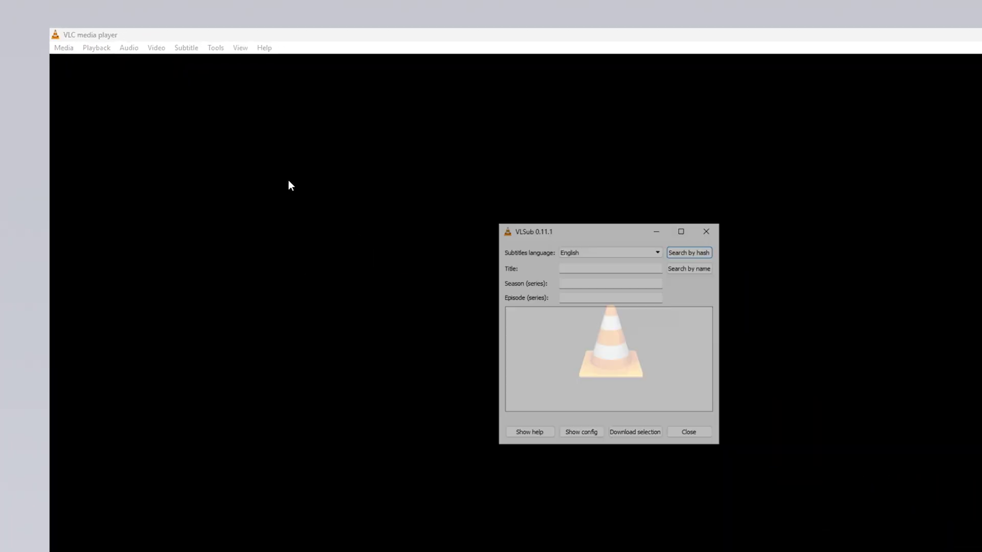
{"action": "left_click", "coordinate": [486, 202]}
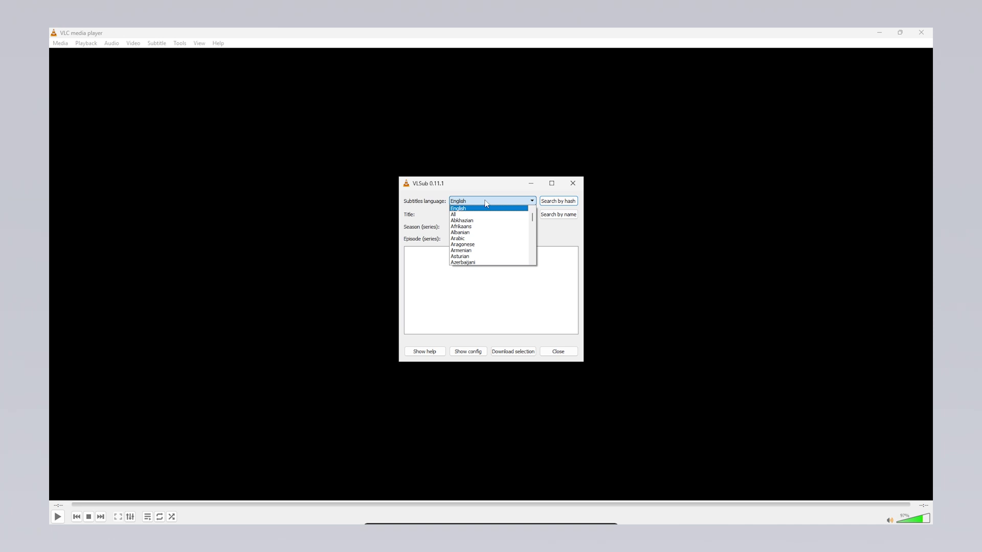
{"action": "left_click", "coordinate": [485, 203]}
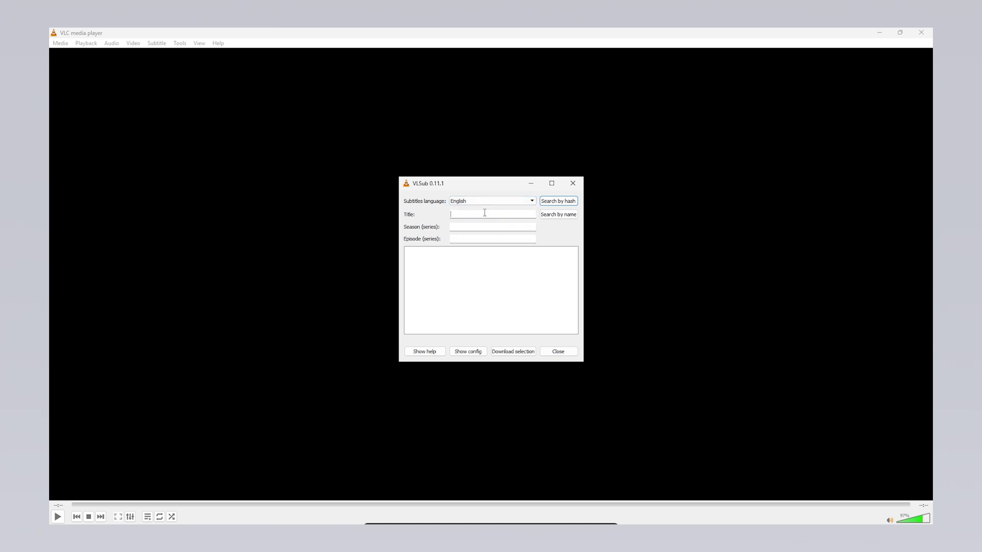
{"action": "type", "text": "game of thrones"}
{"action": "left_click", "coordinate": [488, 225]}
{"action": "type", "text": "02"}
{"action": "left_click", "coordinate": [484, 238]}
{"action": "type", "text": "04"}
{"action": "left_click", "coordinate": [545, 217]}
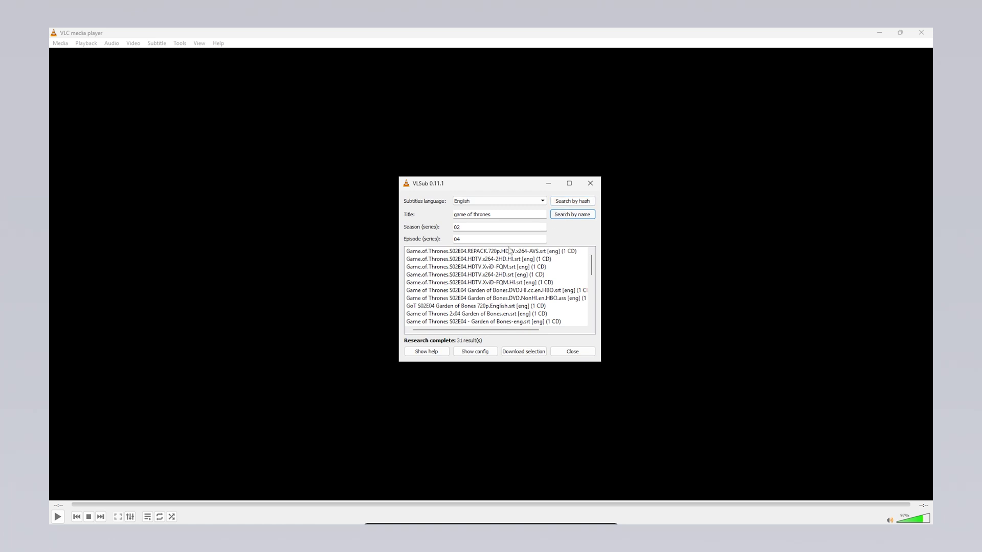
- Download the Game.of.Thrones.S02E04.HDTV.XviD-FQM subtitle from the search results
{"action": "left_click", "coordinate": [482, 267]}
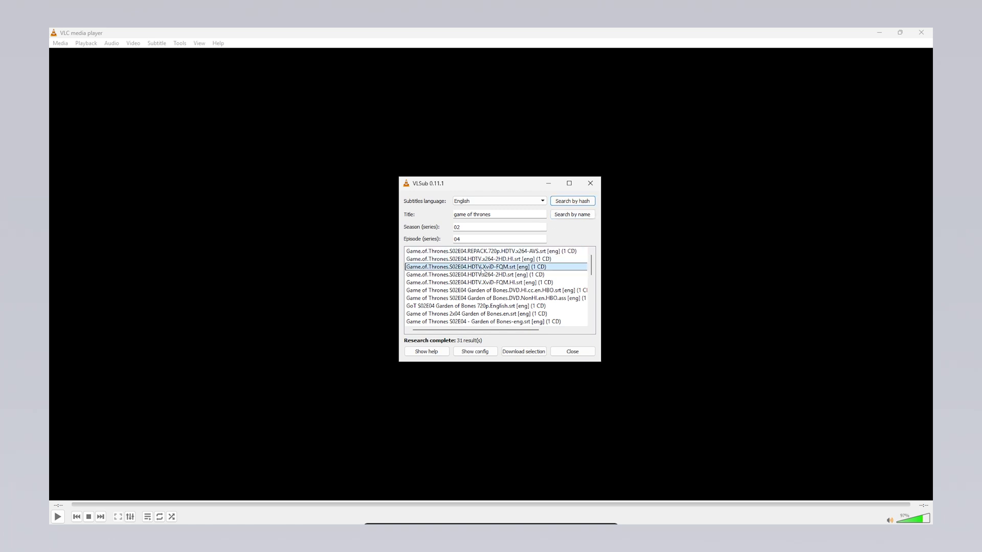
{"action": "left_click", "coordinate": [511, 352]}
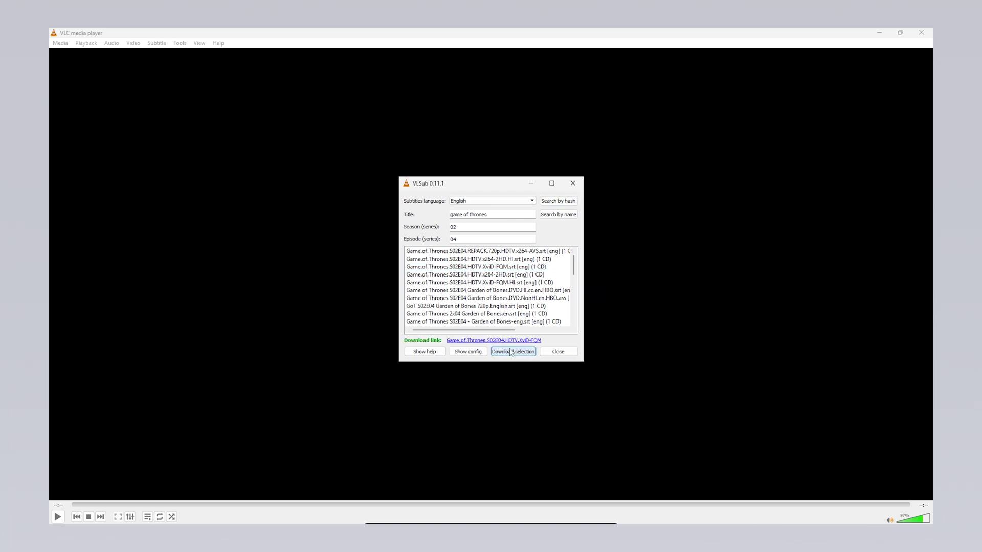
{"action": "left_click", "coordinate": [513, 341]}
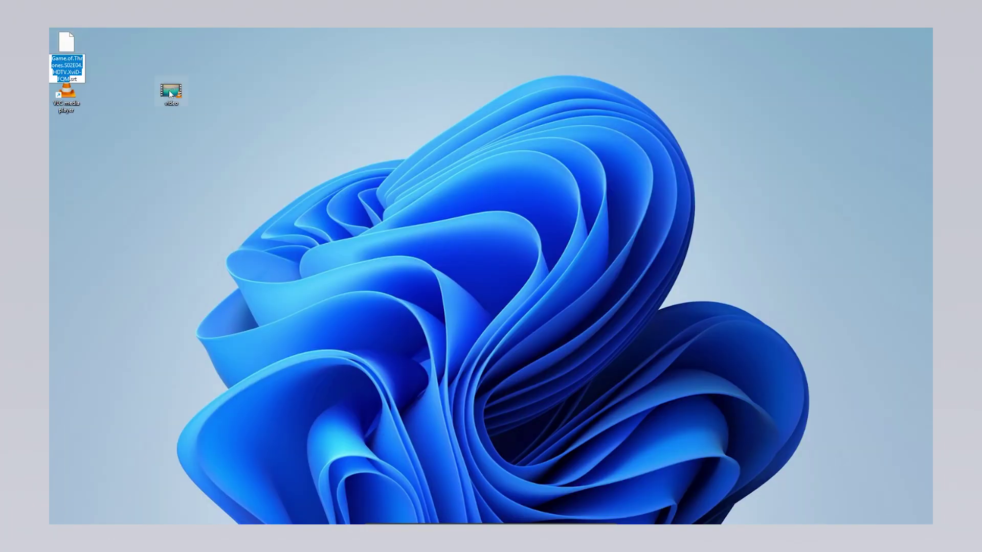
- Move the video icon below the VLC icon, open it in VLC, and jump to 00:11
{"action": "mouse_move", "coordinate": [169, 90]}
{"action": "left_mouse_down"}
{"action": "mouse_move", "coordinate": [216, 93]}
{"action": "mouse_move", "coordinate": [72, 137]}
{"action": "left_mouse_up"}
{"action": "double_click", "coordinate": [72, 136]}
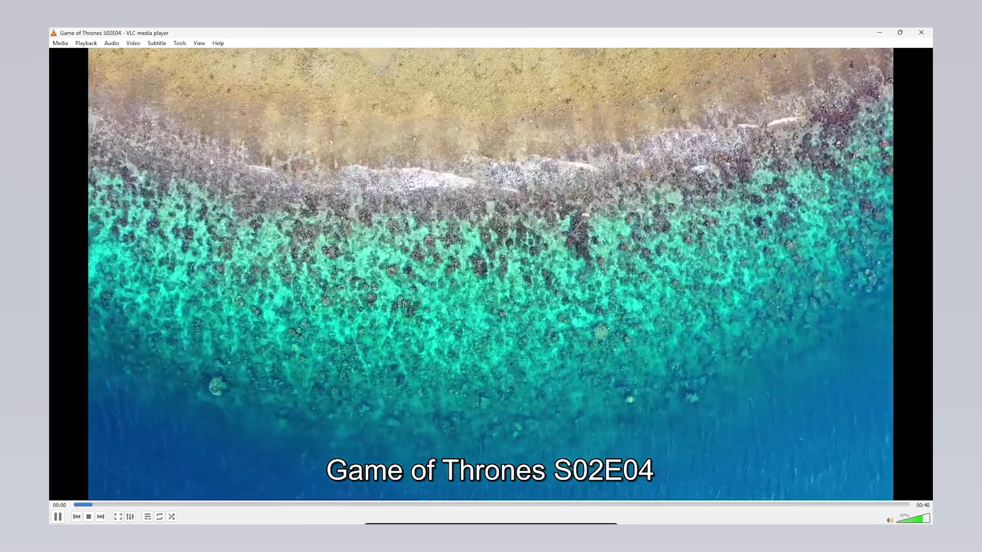
{"action": "left_click", "coordinate": [300, 505]}
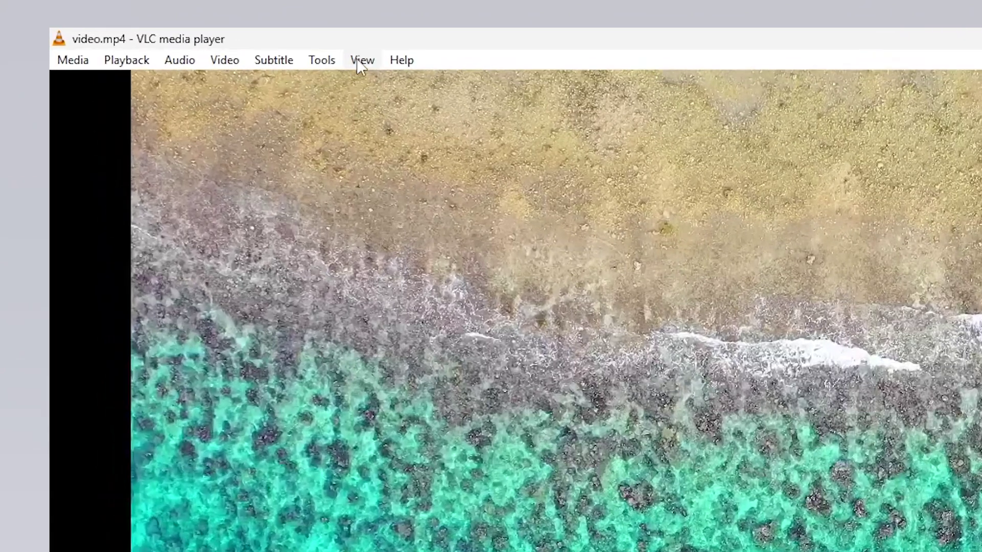
{"action": "left_click", "coordinate": [198, 43]}
- Show the advanced controls, play the video, and record a clip until pausing at 00:07
{"action": "left_click", "coordinate": [478, 205]}
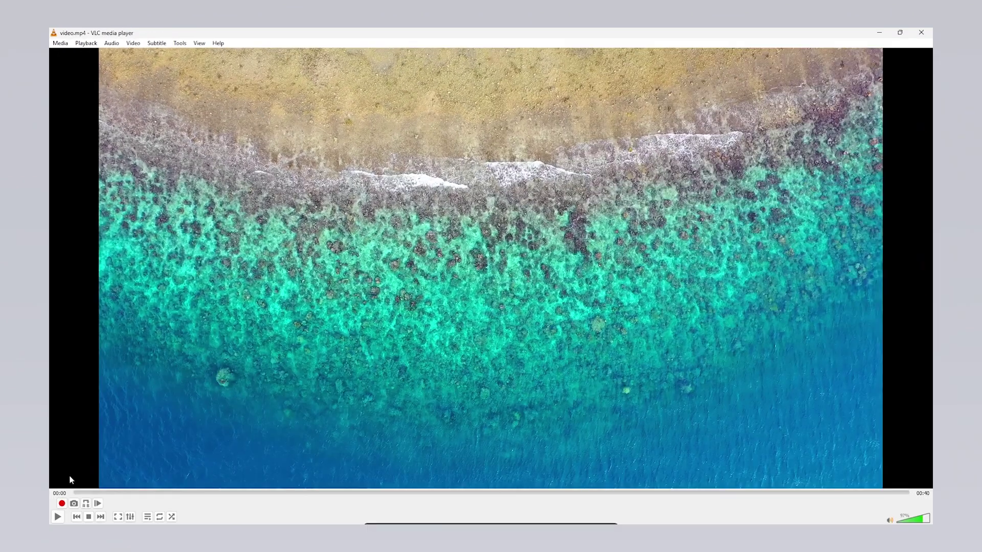
{"action": "left_click", "coordinate": [58, 518]}
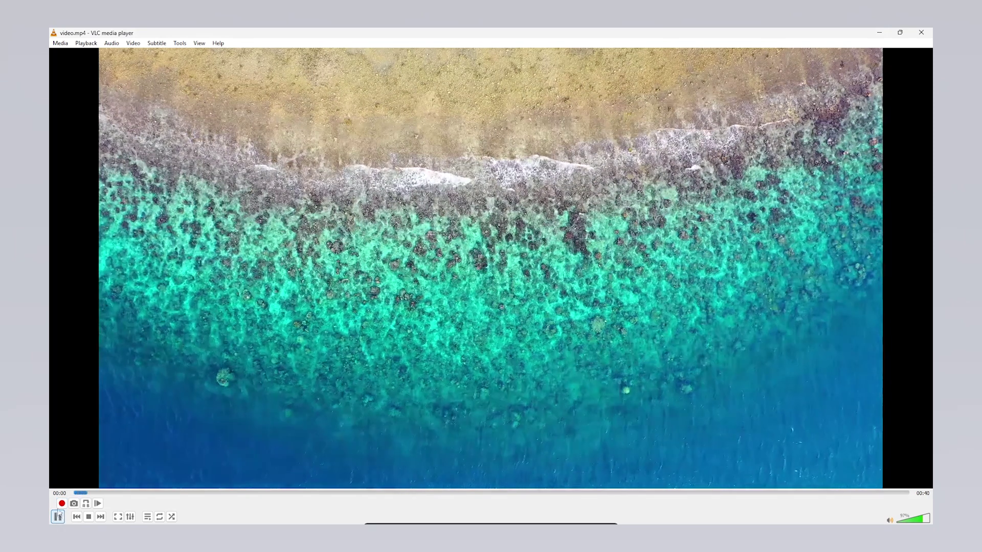
{"action": "left_click", "coordinate": [62, 503]}
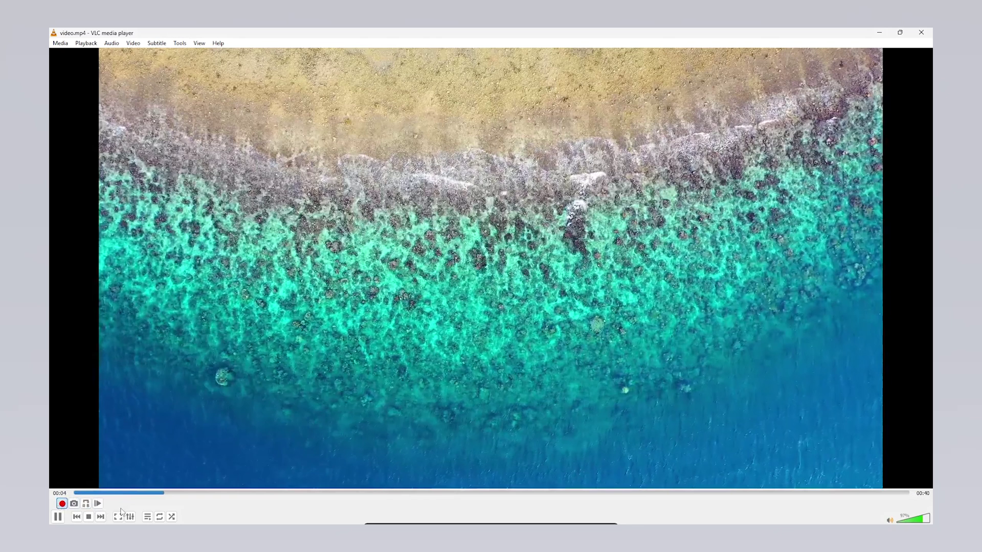
{"action": "left_click", "coordinate": [58, 517]}
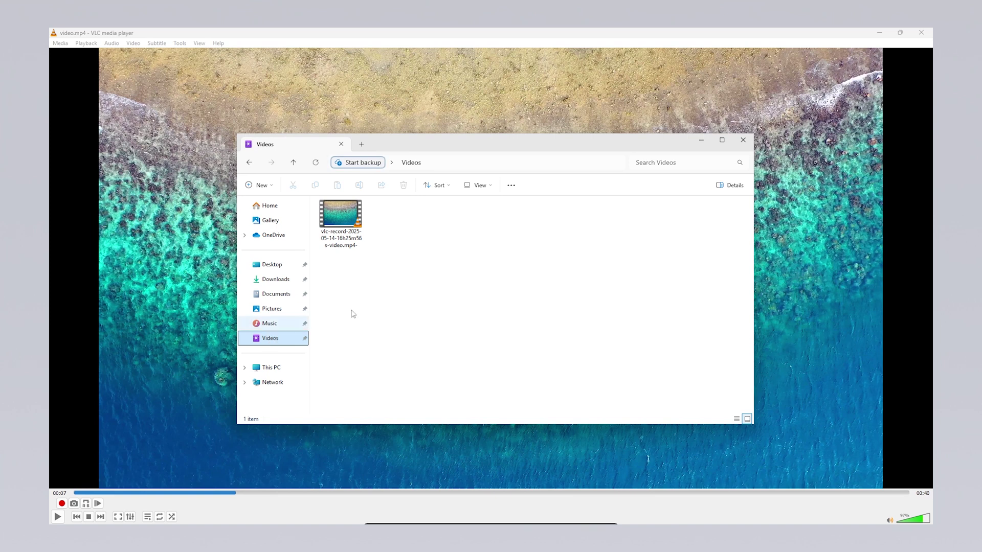
{"action": "left_click", "coordinate": [379, 295]}
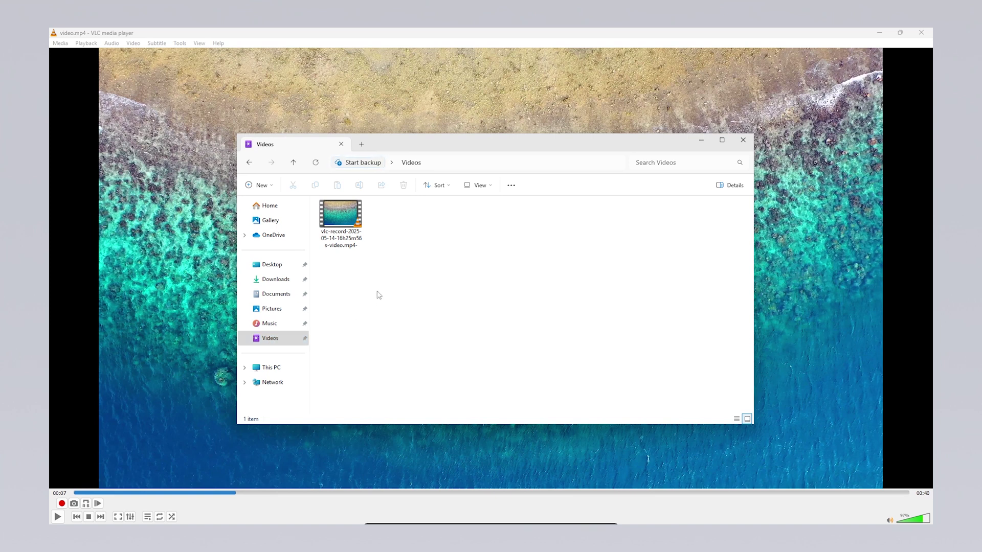
{"action": "left_click", "coordinate": [146, 321]}
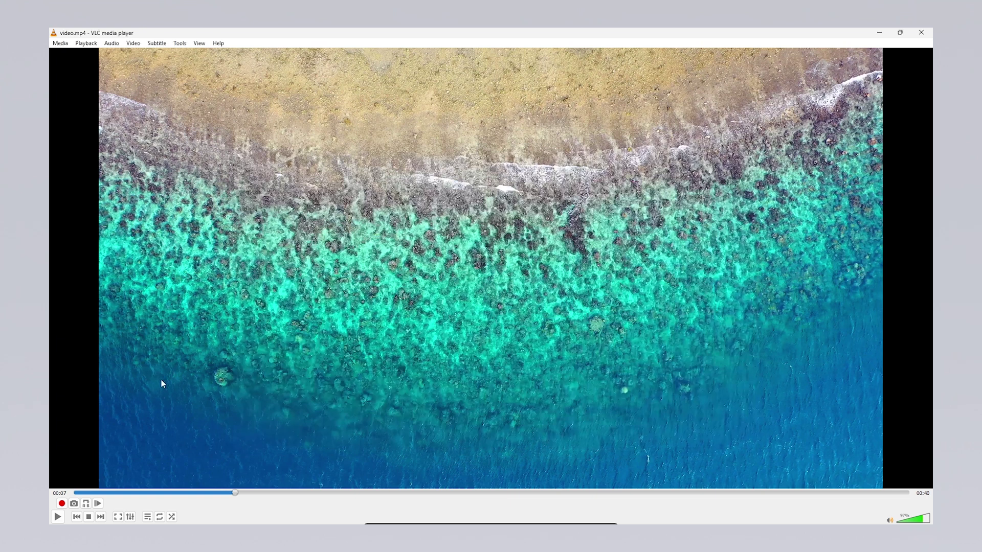
- Snapshot the paused frame, confirm the vlcsnap PNG in Pictures, and return to VLC
{"action": "left_click", "coordinate": [75, 504]}
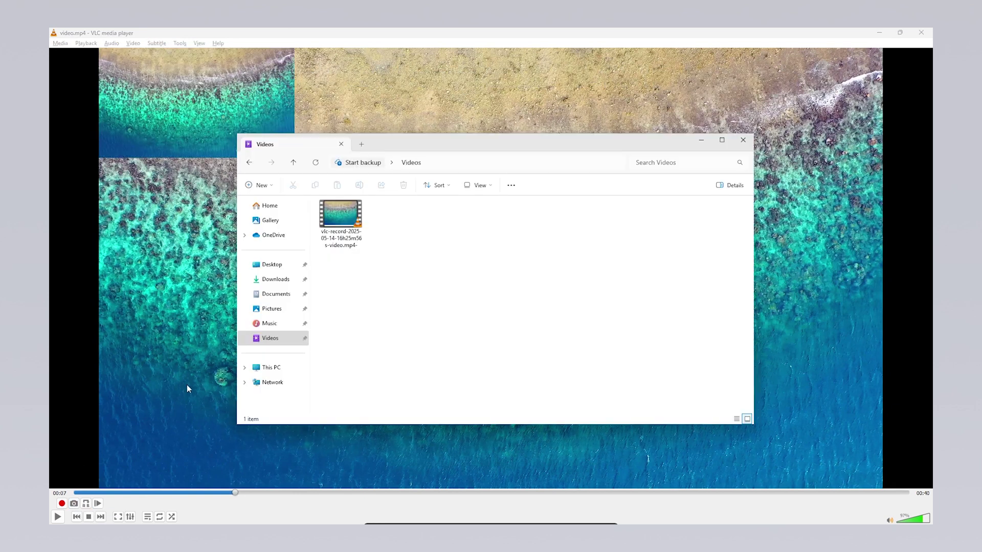
{"action": "left_click", "coordinate": [277, 310]}
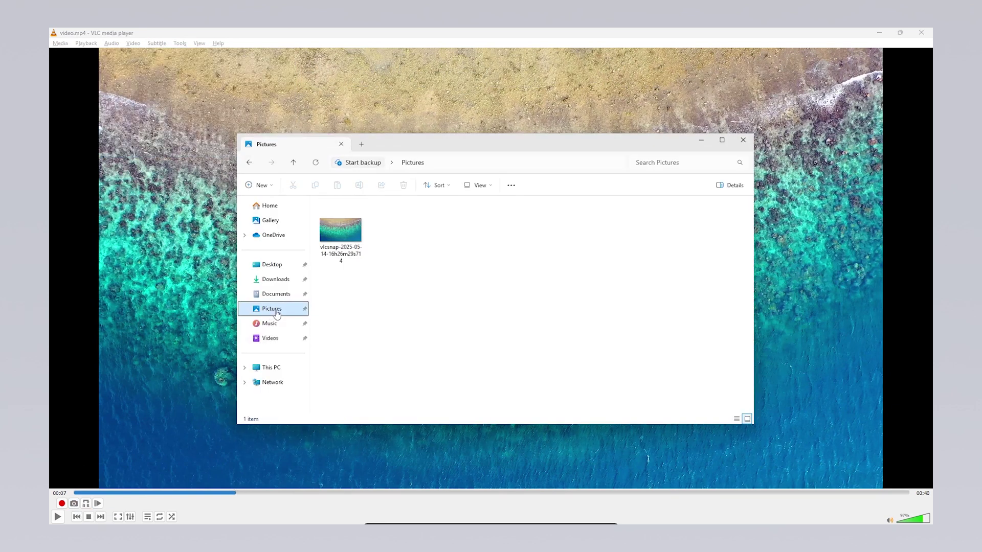
{"action": "left_click", "coordinate": [131, 309]}
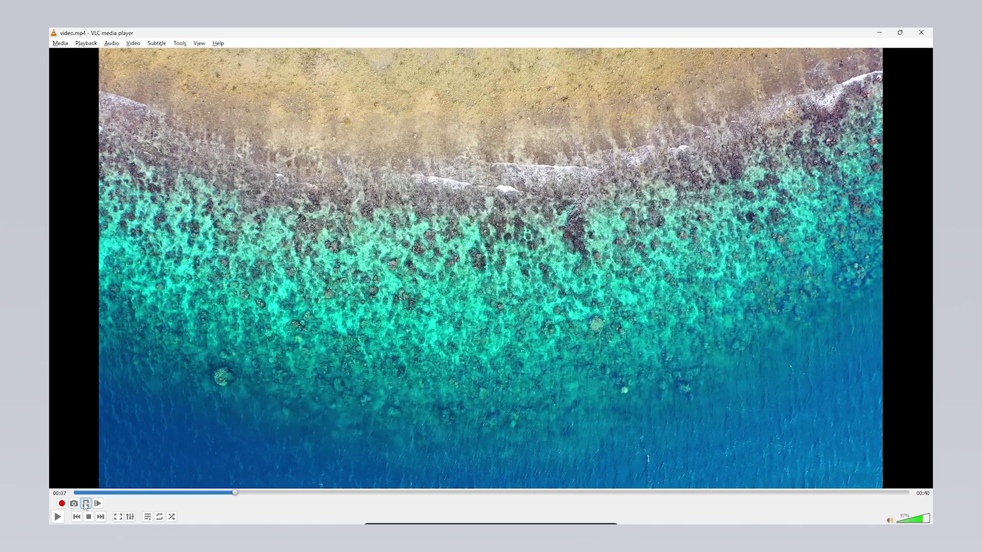
- Play, pause at 00:10, step frame by frame to 00:13, then stop playback
{"action": "key", "text": "space"}
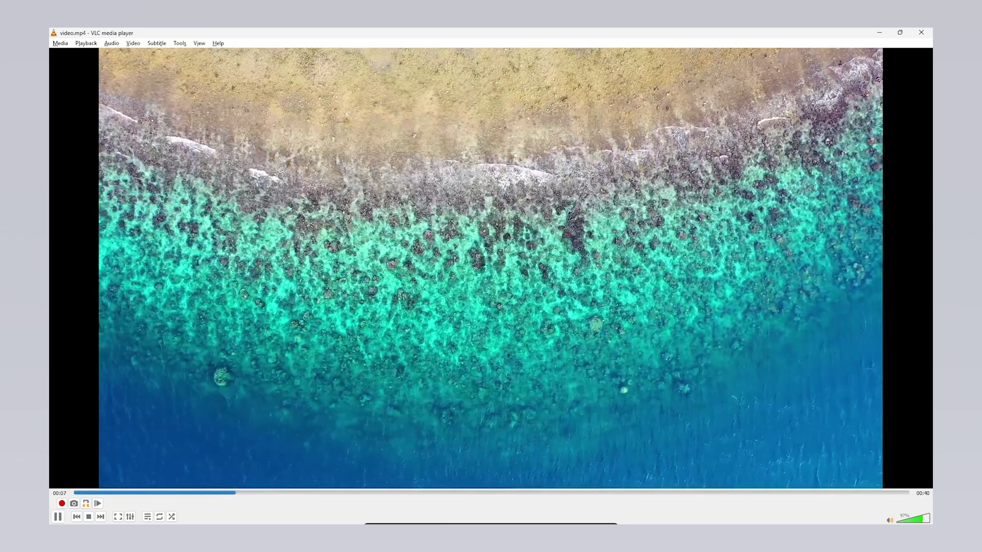
{"action": "left_click", "coordinate": [57, 517]}
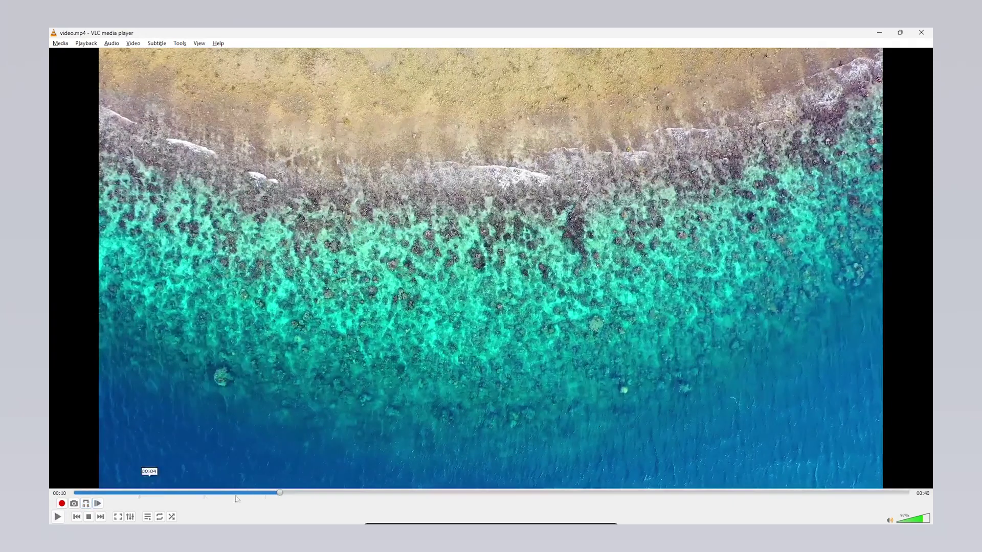
{"action": "left_click", "coordinate": [57, 518]}
{"action": "left_click", "coordinate": [98, 503]}
{"action": "left_click", "coordinate": [98, 504]}
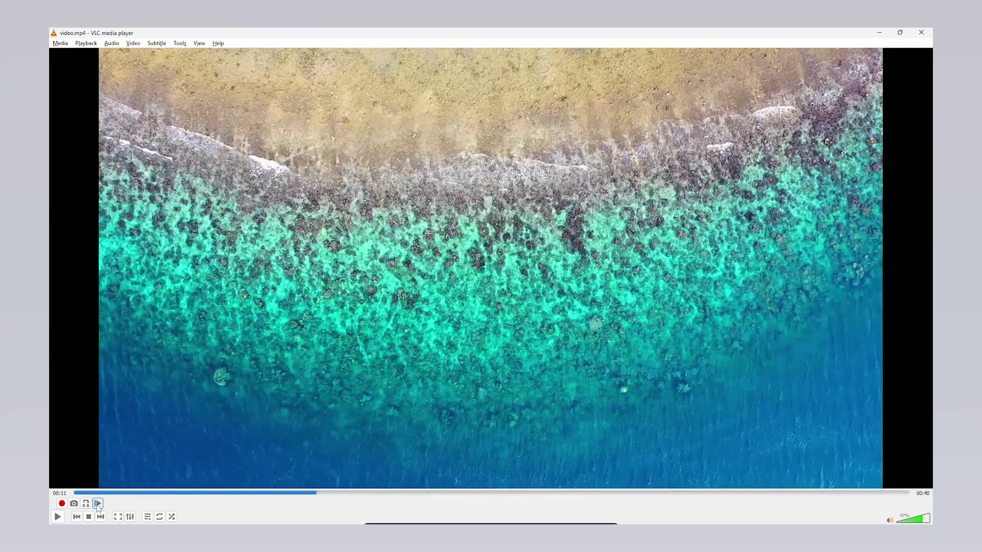
{"action": "left_click", "coordinate": [97, 504]}
{"action": "left_click", "coordinate": [97, 504]}
{"action": "left_click", "coordinate": [97, 504]}
{"action": "left_click", "coordinate": [98, 504]}
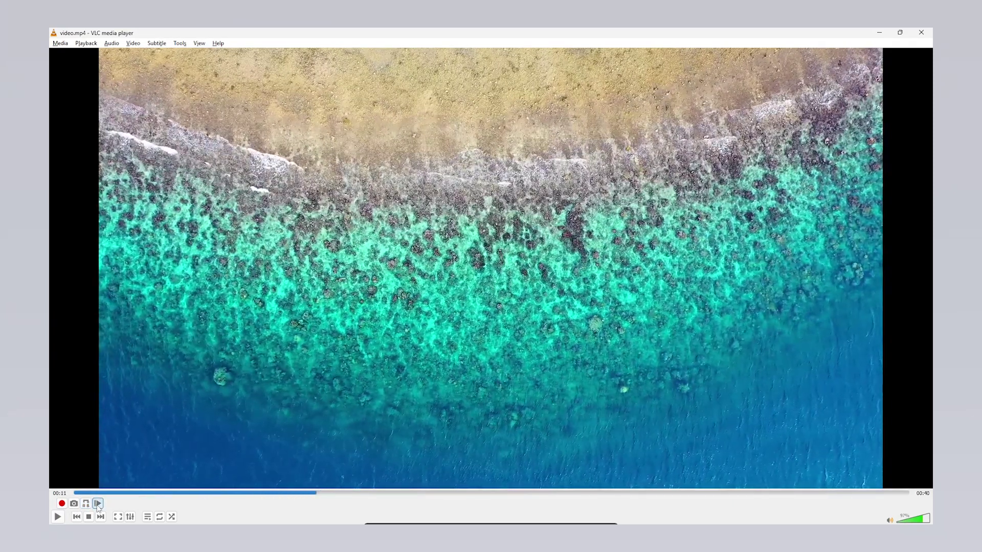
{"action": "left_click", "coordinate": [98, 504]}
{"action": "left_click", "coordinate": [98, 505]}
{"action": "left_click", "coordinate": [97, 505]}
{"action": "left_click", "coordinate": [98, 504]}
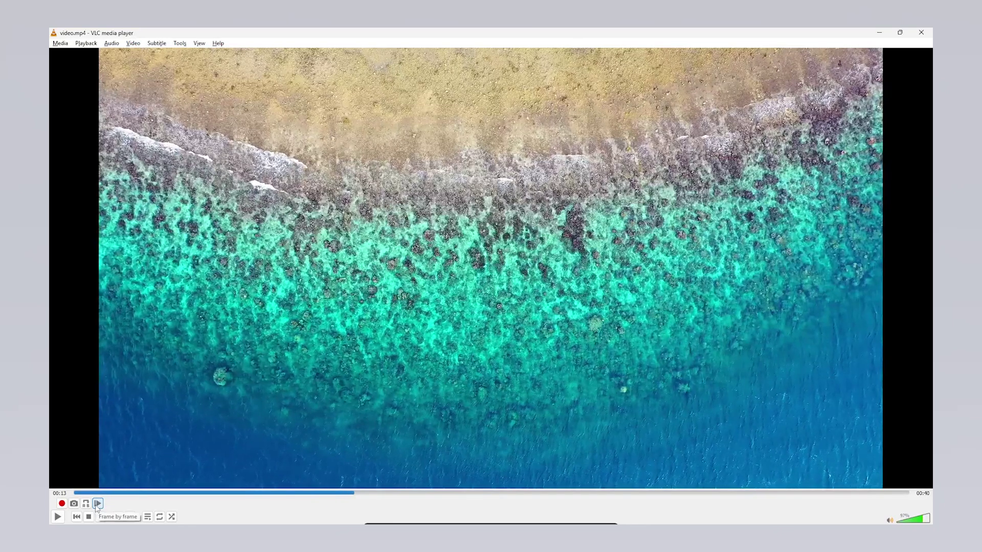
{"action": "key", "text": "s"}
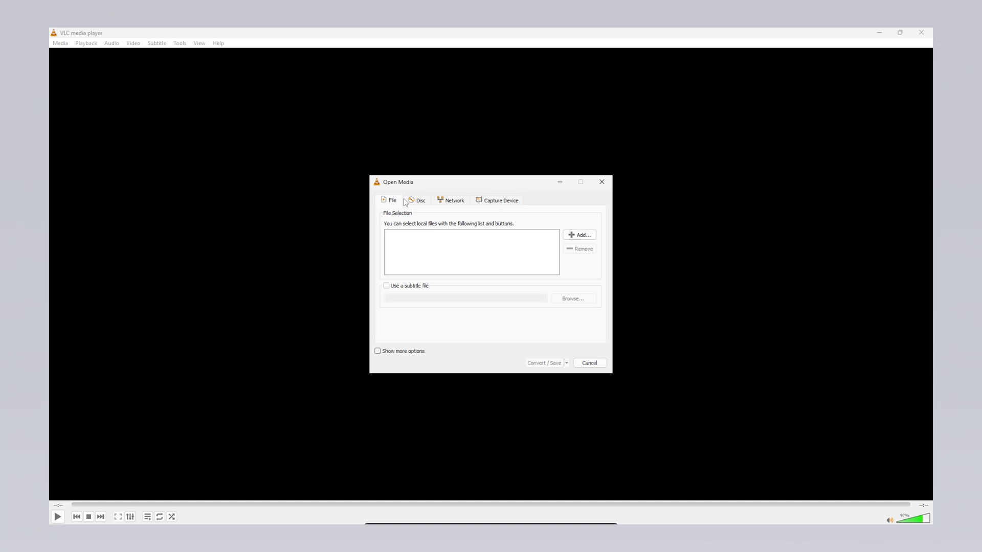
- Review the Disc, Network and Capture Device tabs of Open Media, then return to File
{"action": "left_click", "coordinate": [429, 200]}
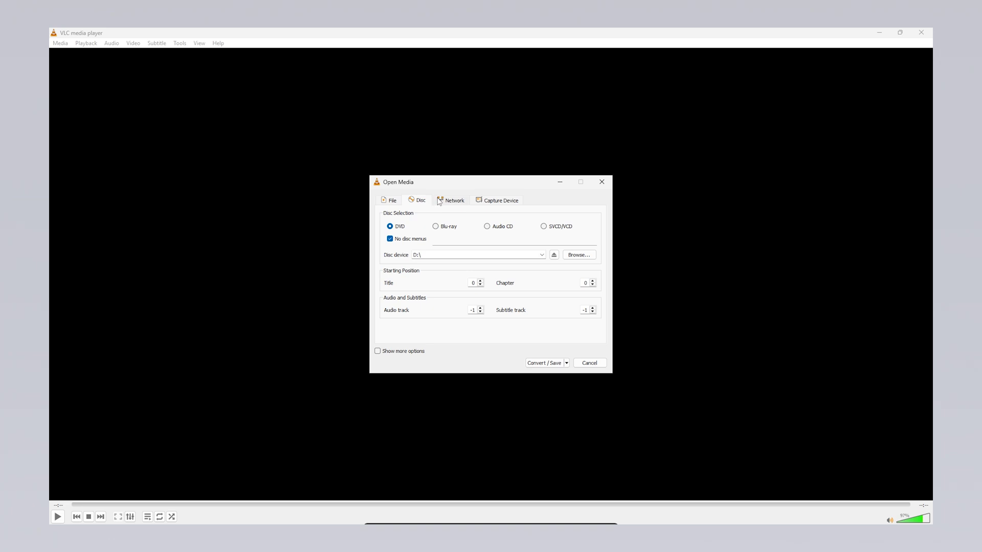
{"action": "left_click", "coordinate": [466, 202]}
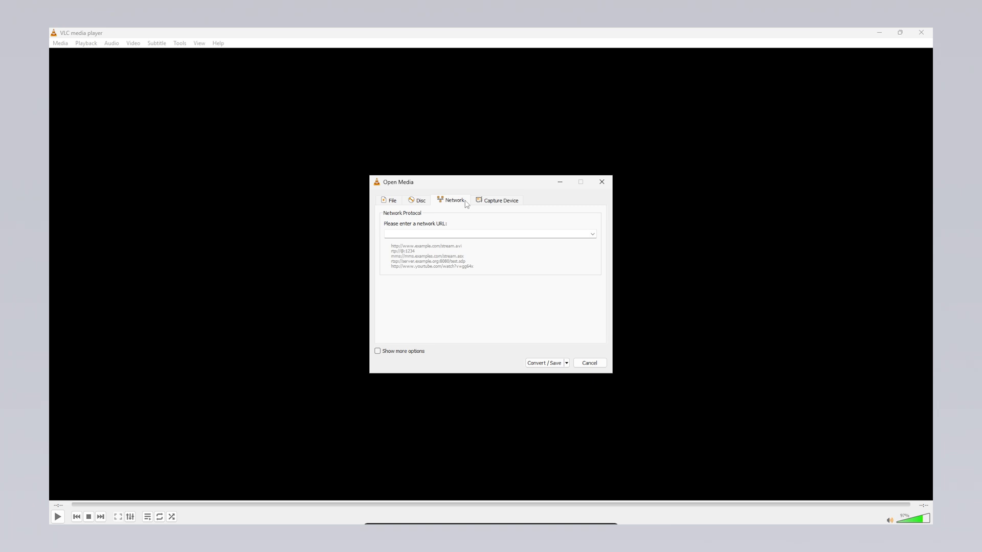
{"action": "left_click", "coordinate": [521, 202]}
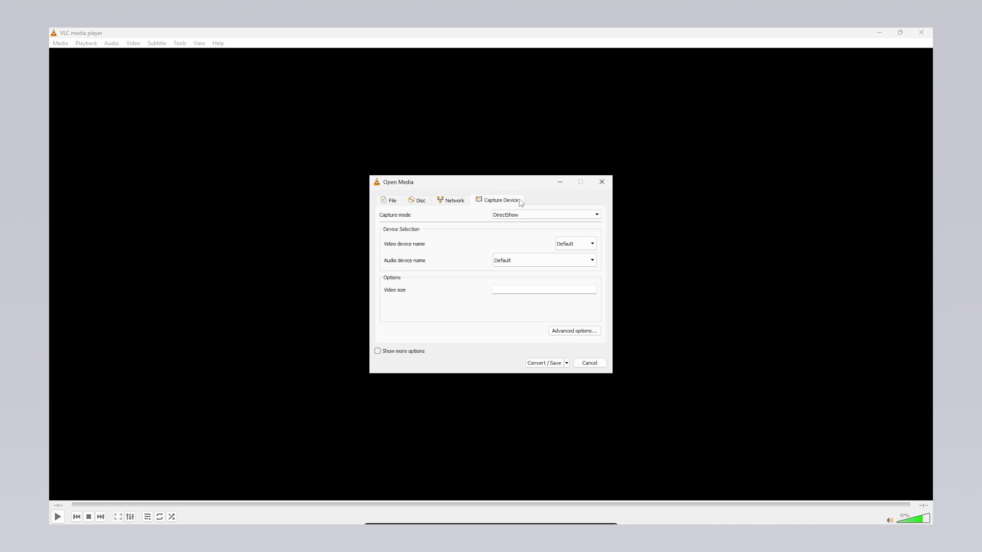
{"action": "left_click", "coordinate": [399, 202]}
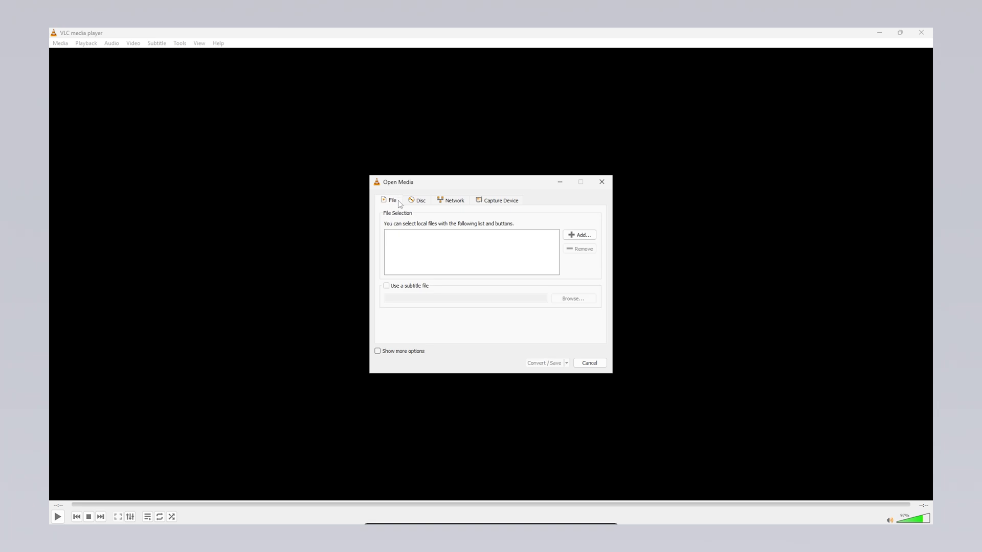
- Add video.mp4 from the Desktop to the file list and continue to the Convert dialog
{"action": "left_click", "coordinate": [582, 237]}
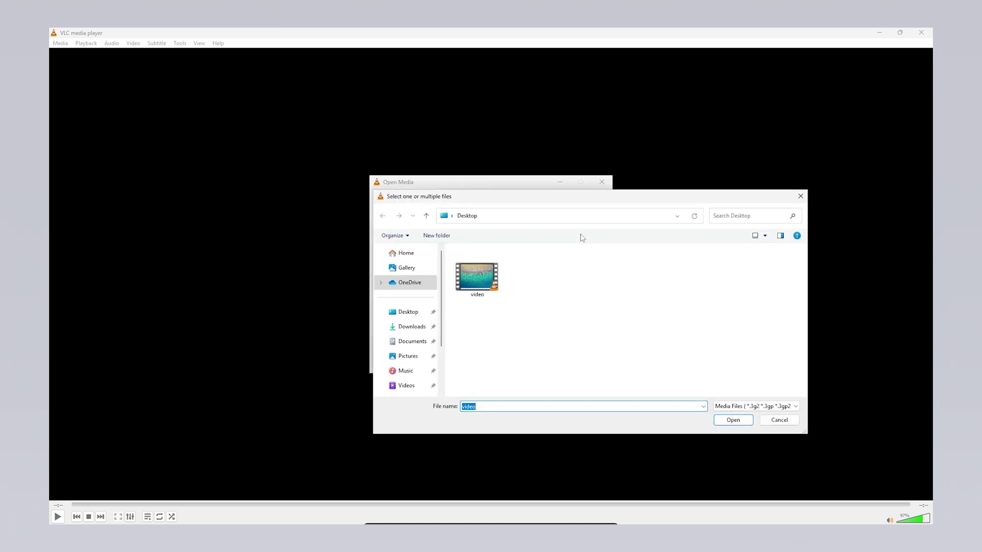
{"action": "left_click", "coordinate": [481, 272]}
{"action": "double_click", "coordinate": [481, 272]}
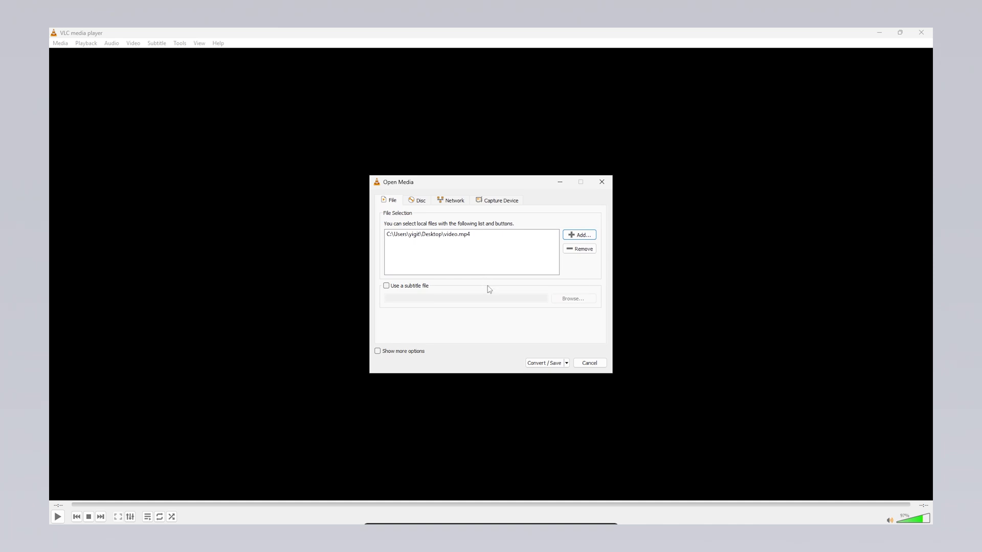
{"action": "left_click", "coordinate": [545, 363]}
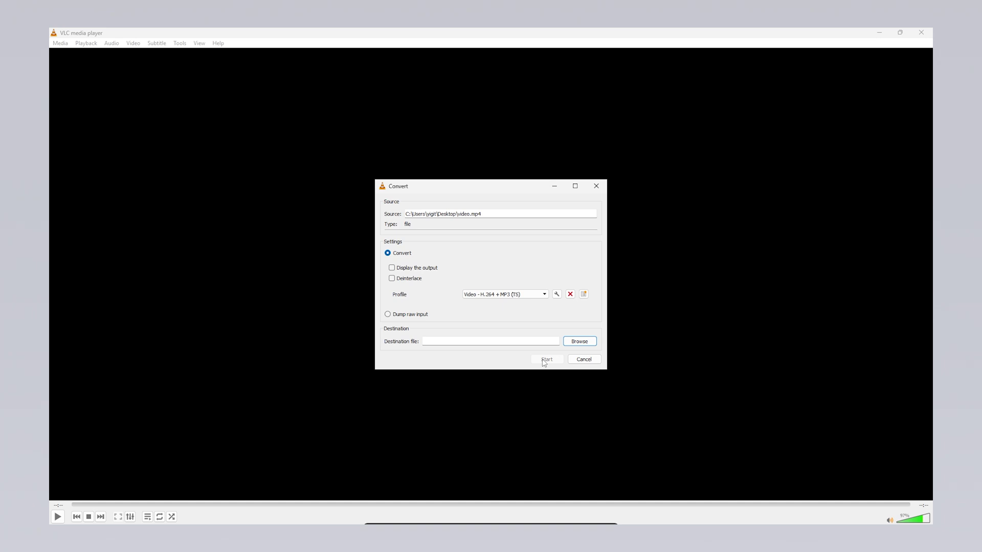
- Inspect the Video - H.264 + MP3 (MP4) profile settings, then switch to Video - H.264 + MP3 (TS)
{"action": "left_click", "coordinate": [525, 295]}
{"action": "left_click", "coordinate": [525, 302]}
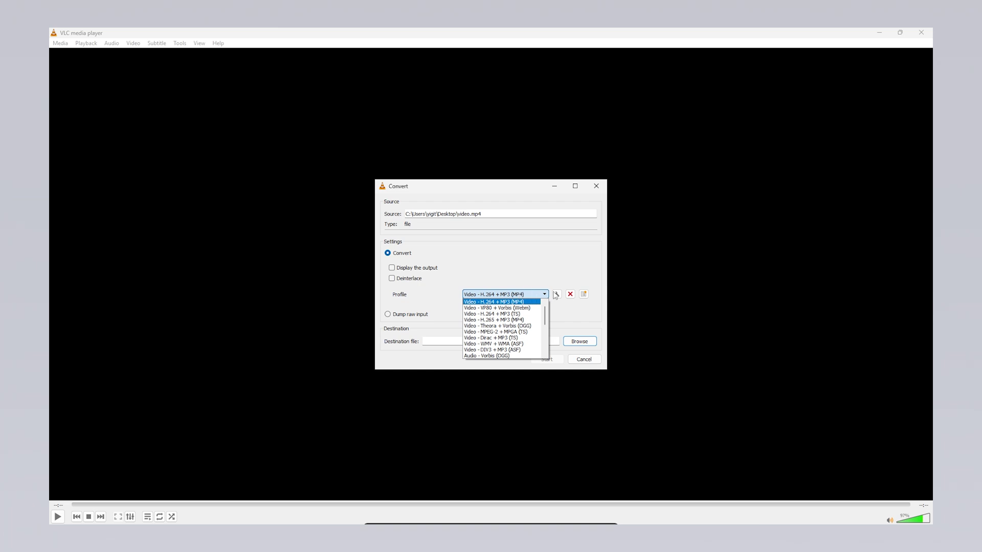
{"action": "left_click", "coordinate": [557, 294]}
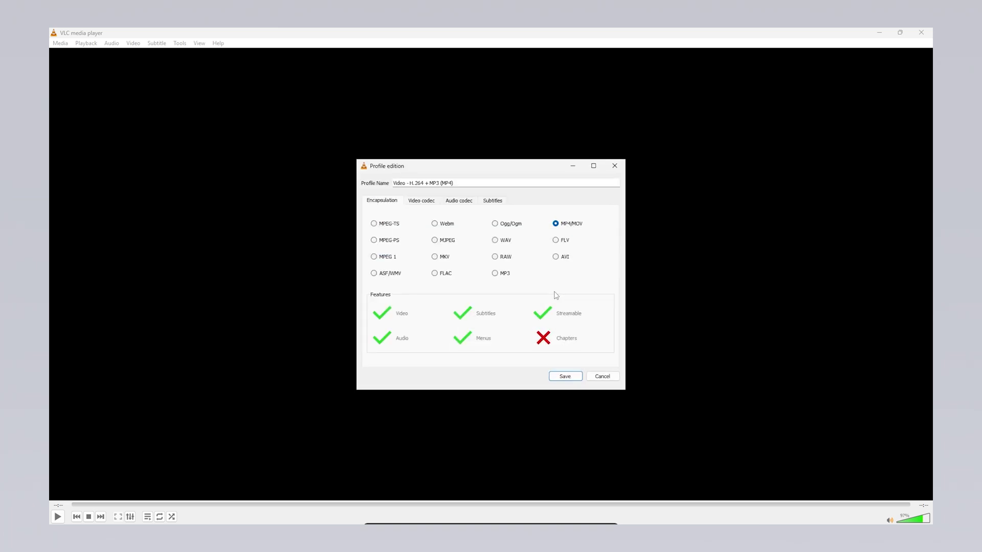
{"action": "left_click", "coordinate": [595, 373]}
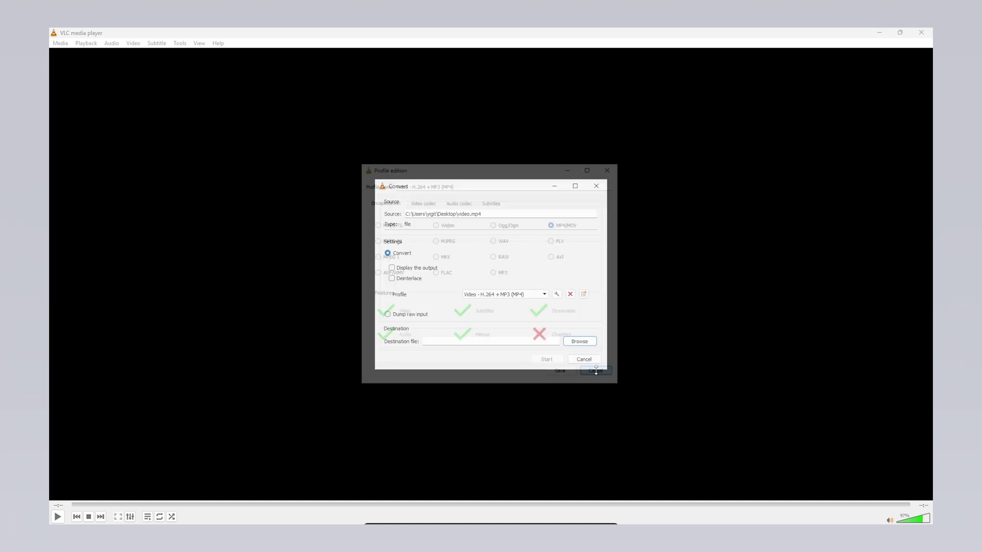
{"action": "left_click", "coordinate": [524, 295]}
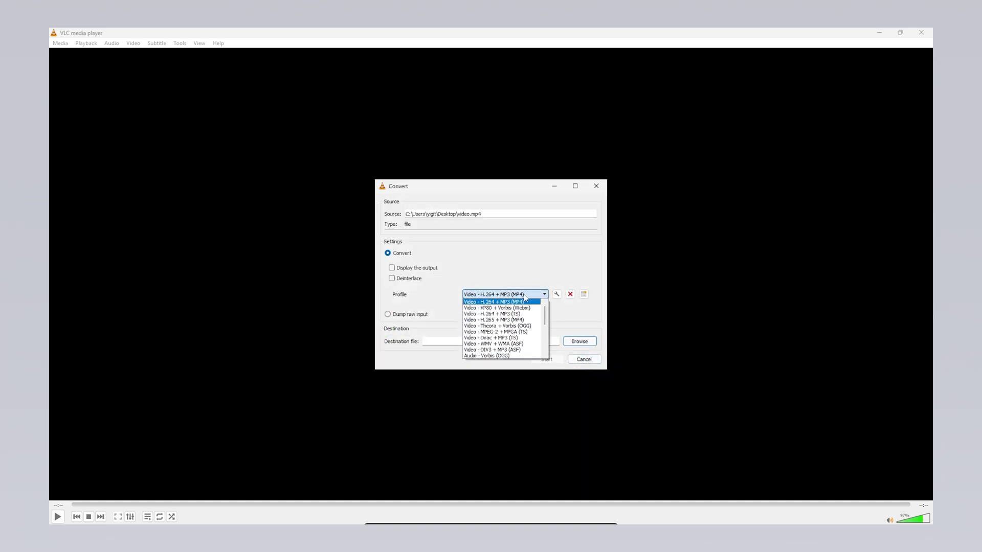
{"action": "left_click", "coordinate": [529, 314]}
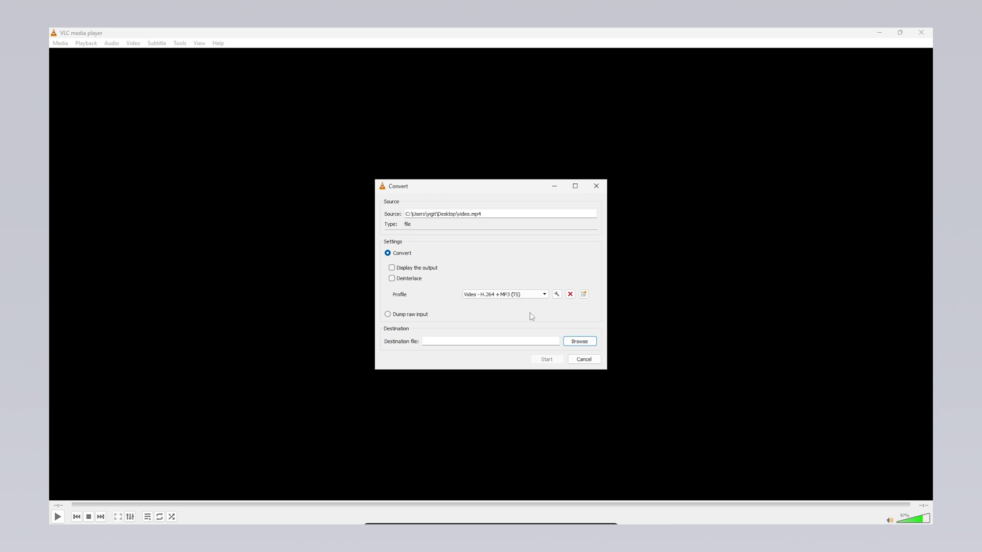
- Convert to video2 on the Desktop and verify its properties show a 5.51 MB TS file
{"action": "left_click", "coordinate": [574, 343]}
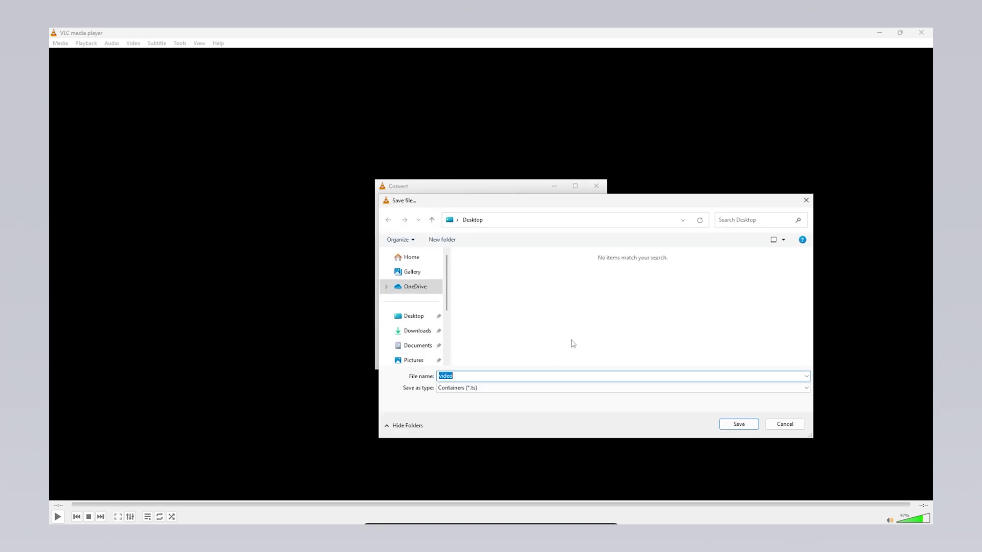
{"action": "left_click", "coordinate": [413, 316]}
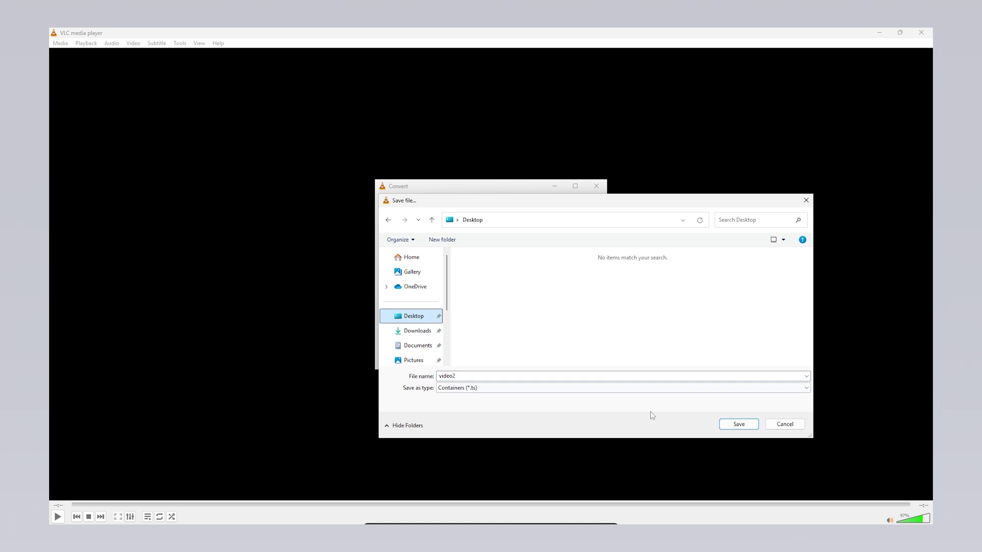
{"action": "left_click", "coordinate": [740, 425]}
{"action": "left_click", "coordinate": [546, 360]}
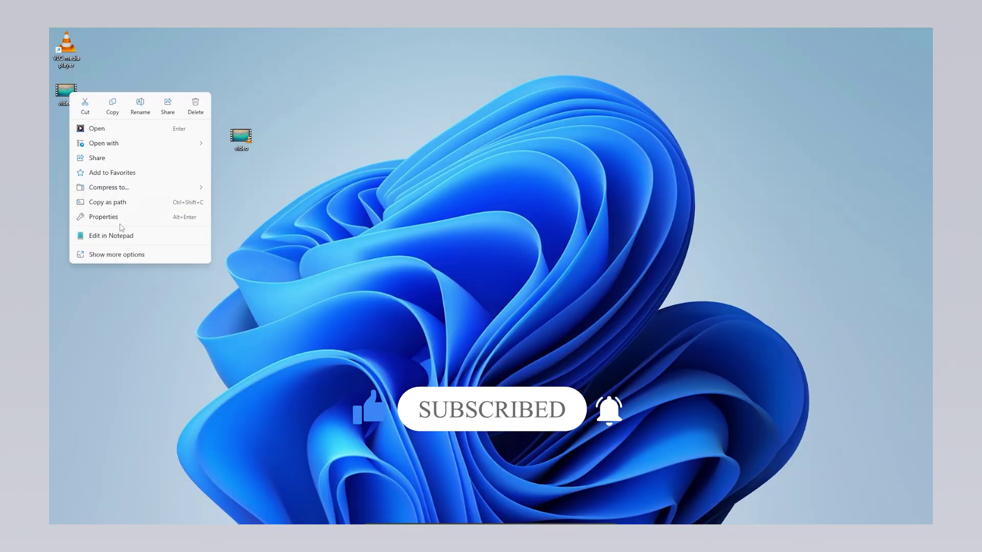
{"action": "left_click", "coordinate": [118, 217]}
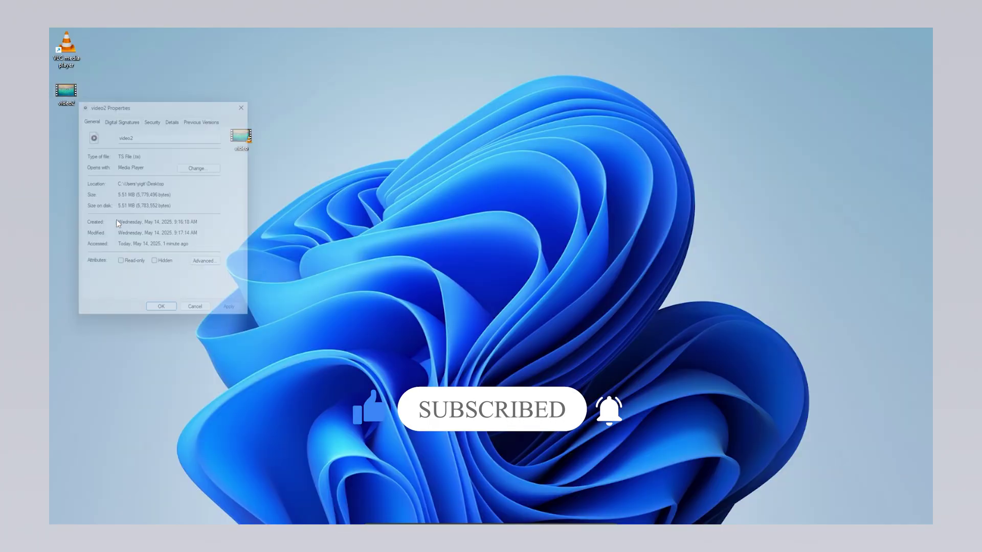